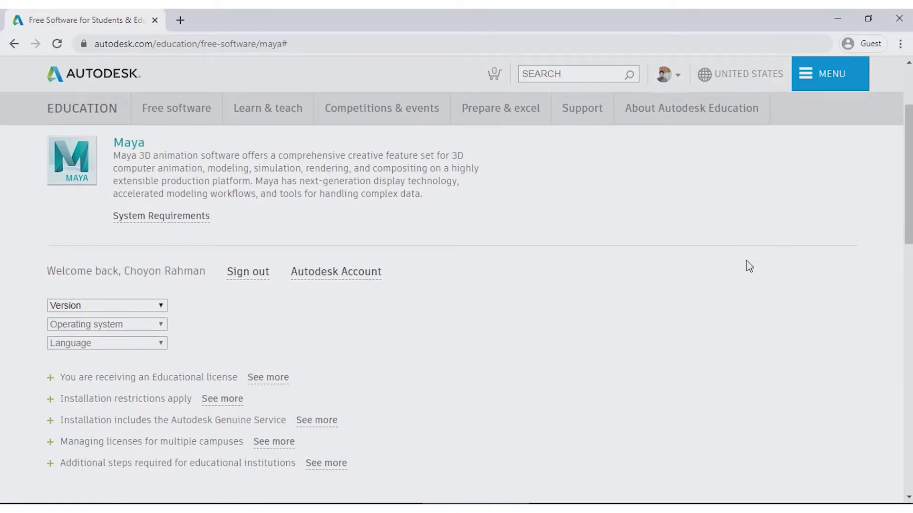
Choose Maya 2020 for Windows 64-bit in English as the educational download.
click(162, 309)
click(100, 366)
click(127, 325)
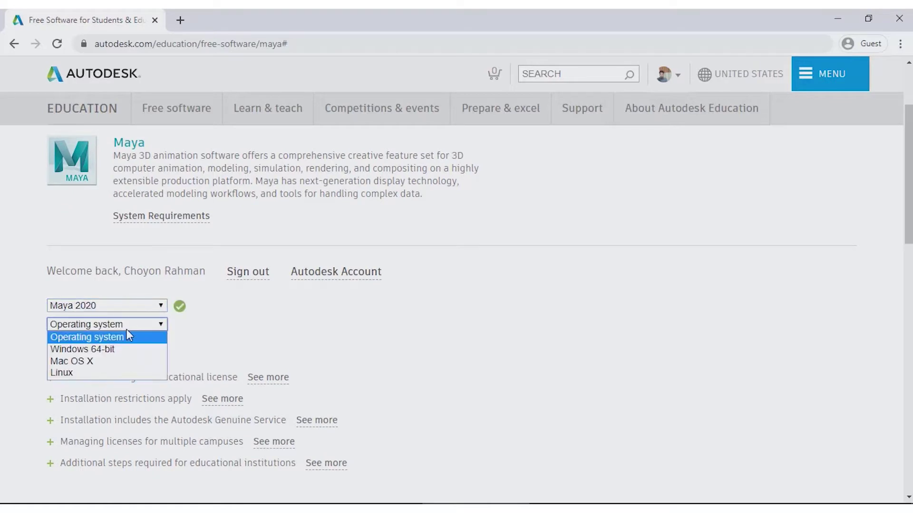
click(128, 348)
click(131, 344)
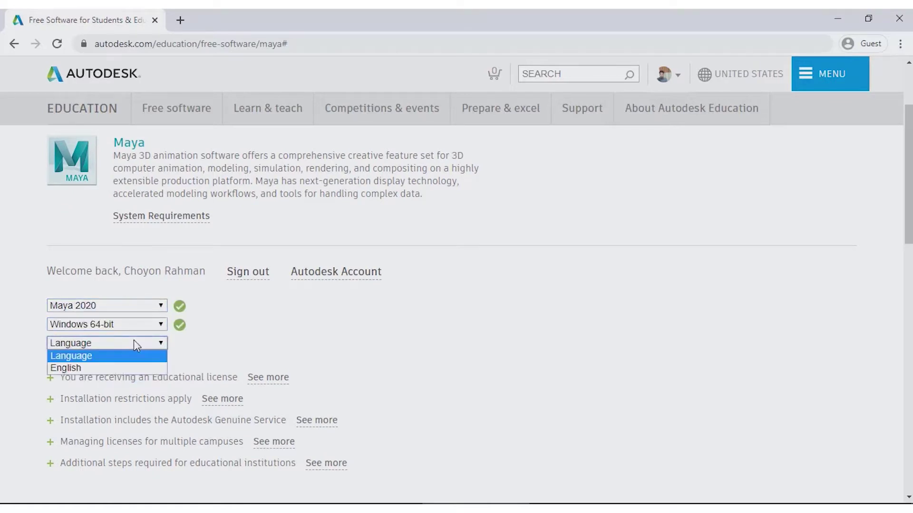
click(89, 365)
Start the Maya 2020 installation download and accept the License and Services Agreement.
scroll(352, 360, down, 1)
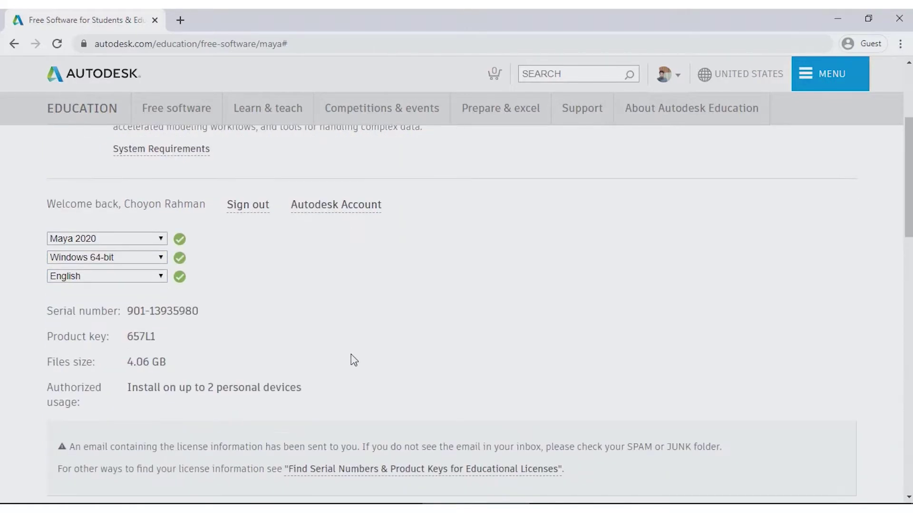
scroll(352, 360, down, 4)
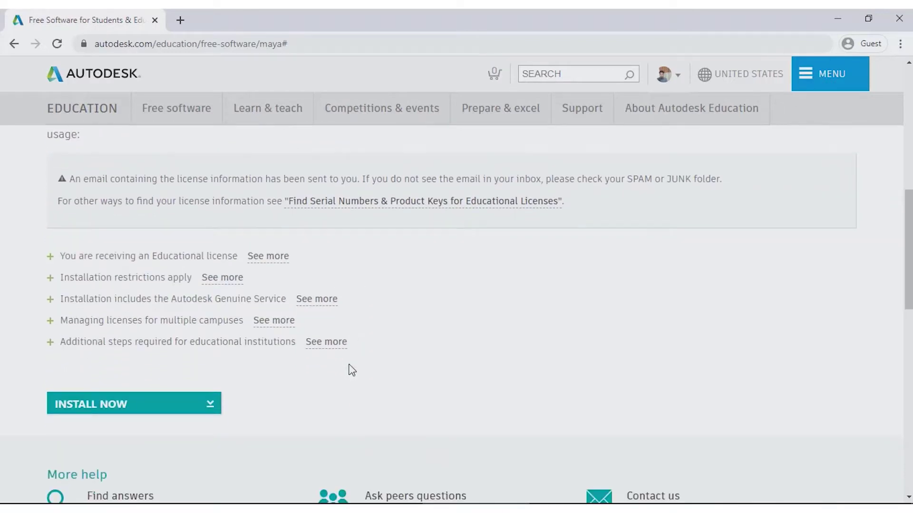
click(190, 413)
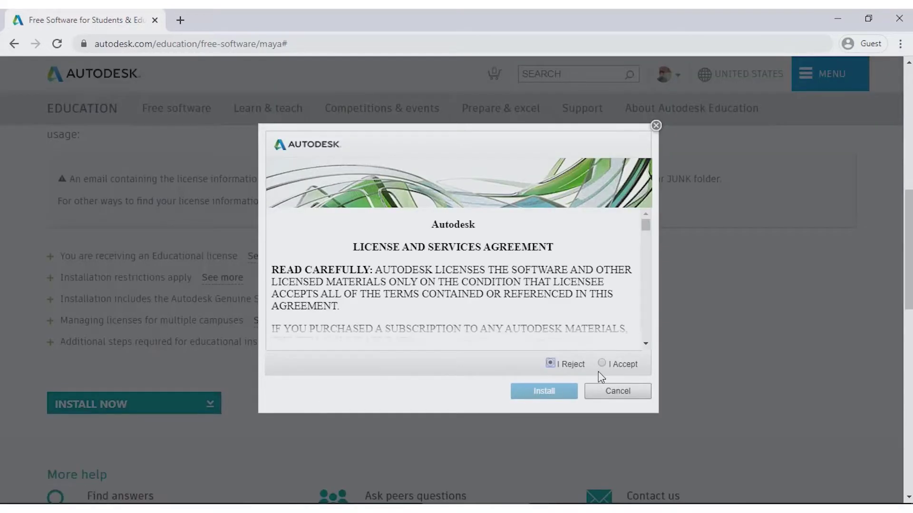
click(603, 365)
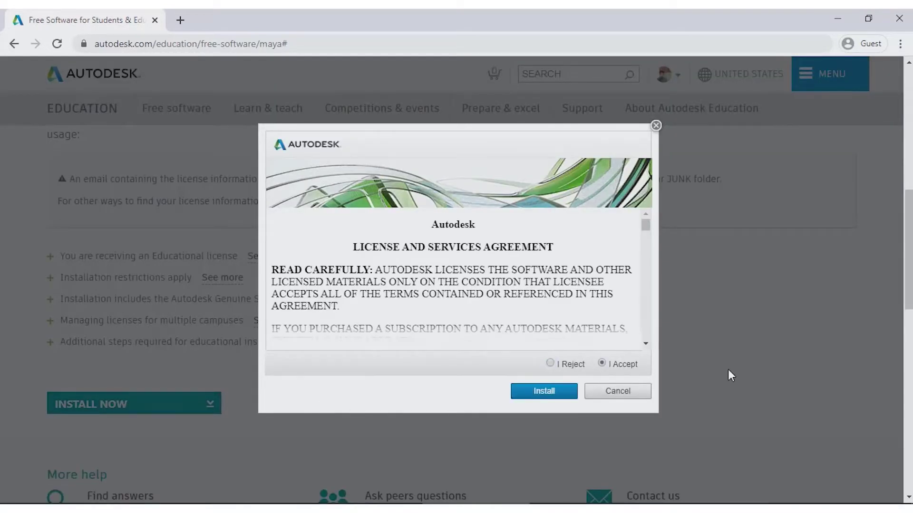
click(558, 398)
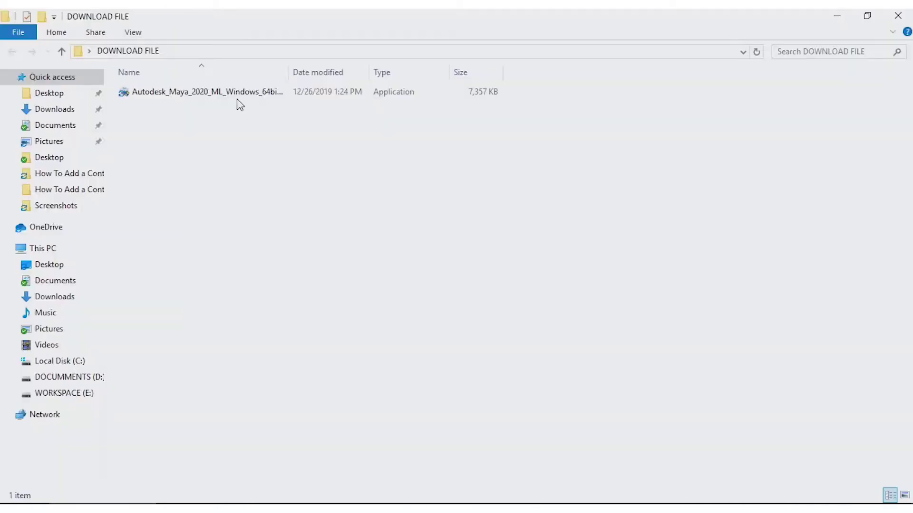
Run the downloaded Maya 2020 setup file as administrator and install to C:\Program Files\Autodesk with Arnold, Bifrost Extension and Substance.
right_click(240, 92)
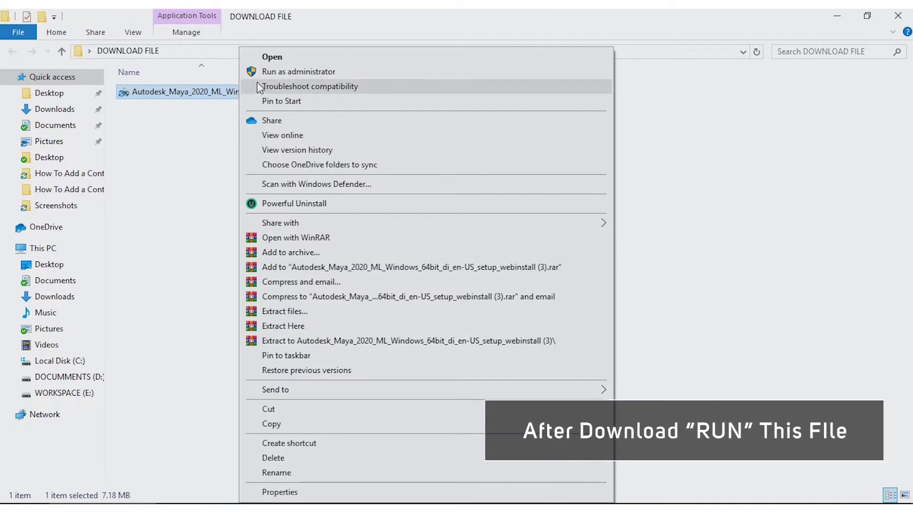
click(375, 73)
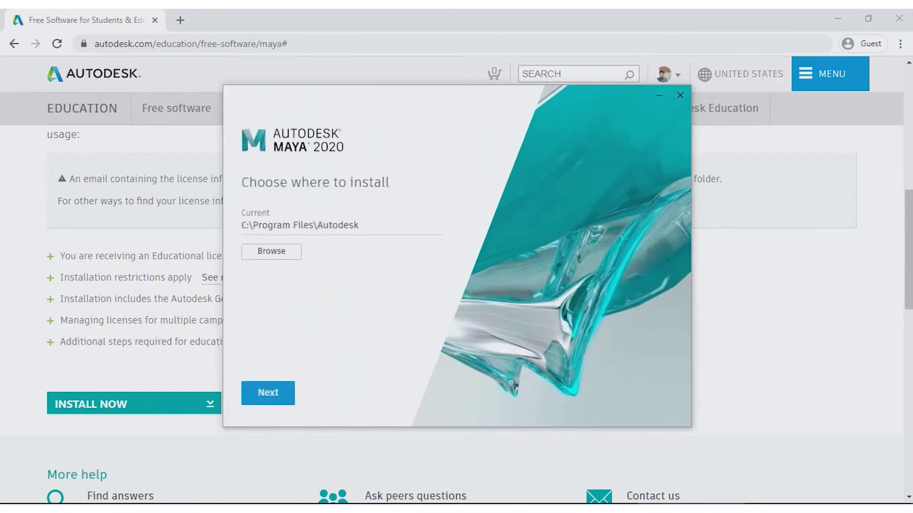
click(279, 396)
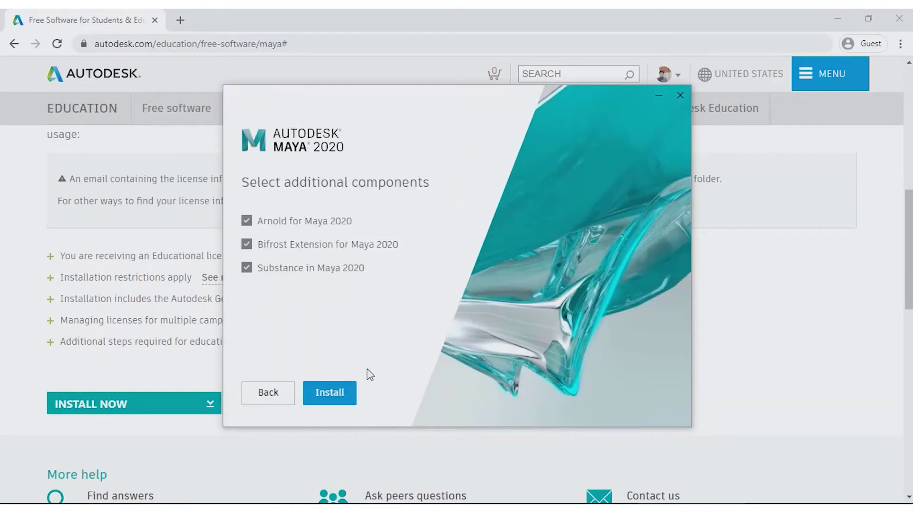
click(333, 394)
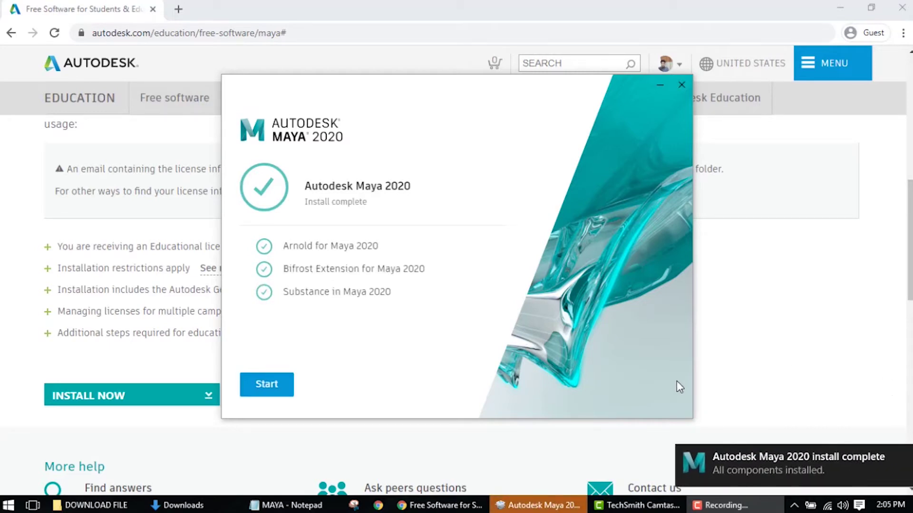
Start the installed Maya 2020 and clear the browser and Output Window away from the licensing dialog.
click(274, 392)
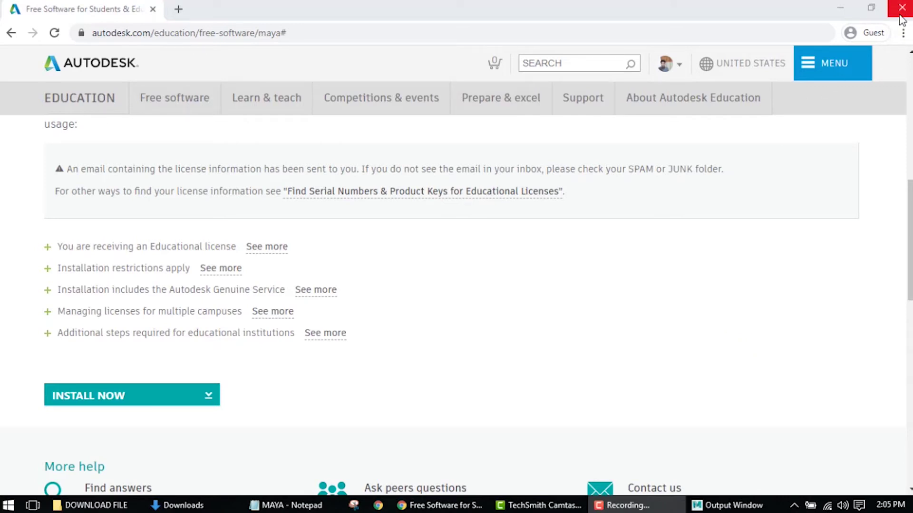
click(837, 9)
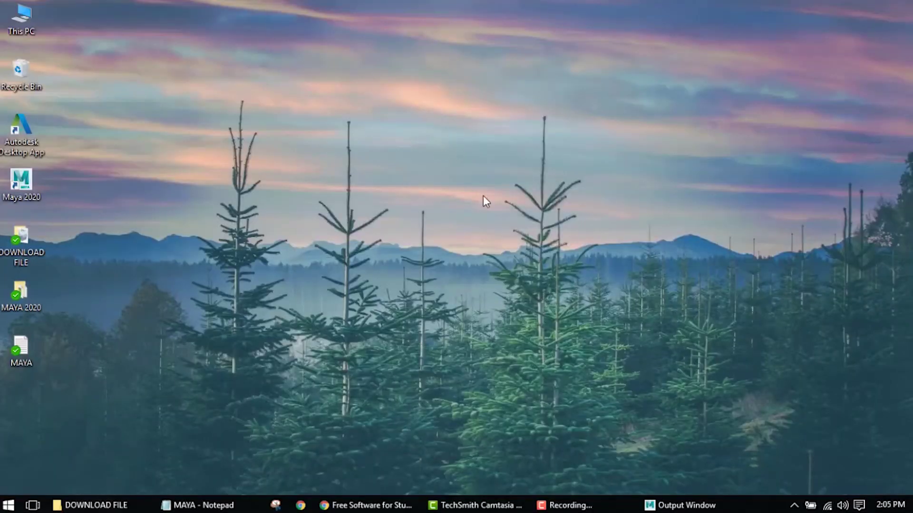
click(672, 503)
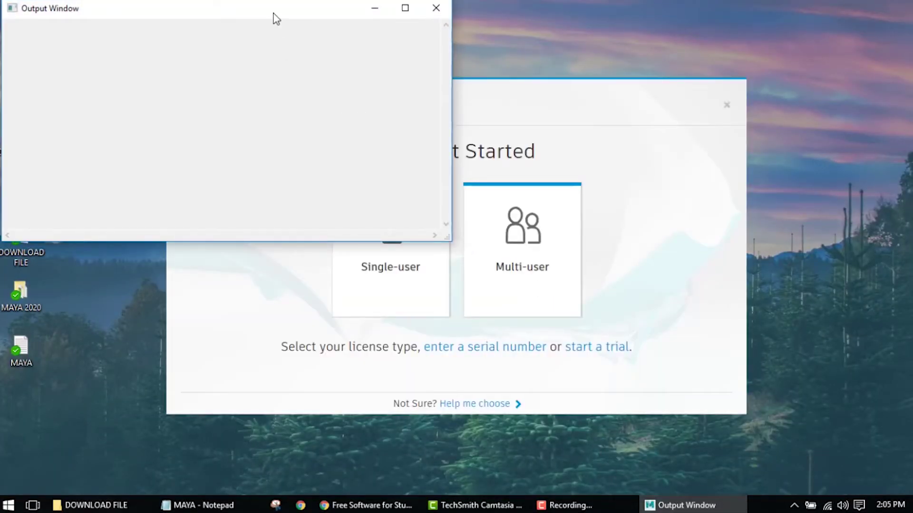
drag(276, 19, 335, 91)
click(430, 81)
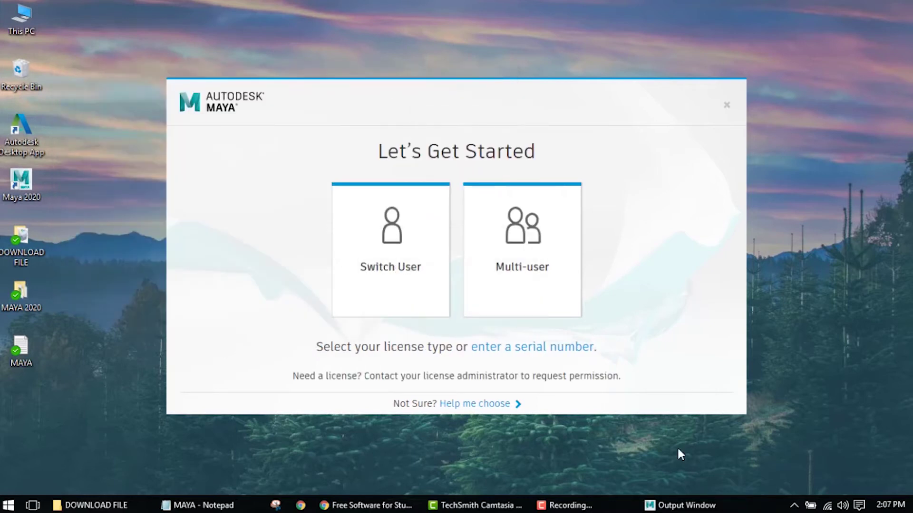
Choose licensing by serial number, agree to the privacy statement and proceed to the serial number and product key form.
click(529, 351)
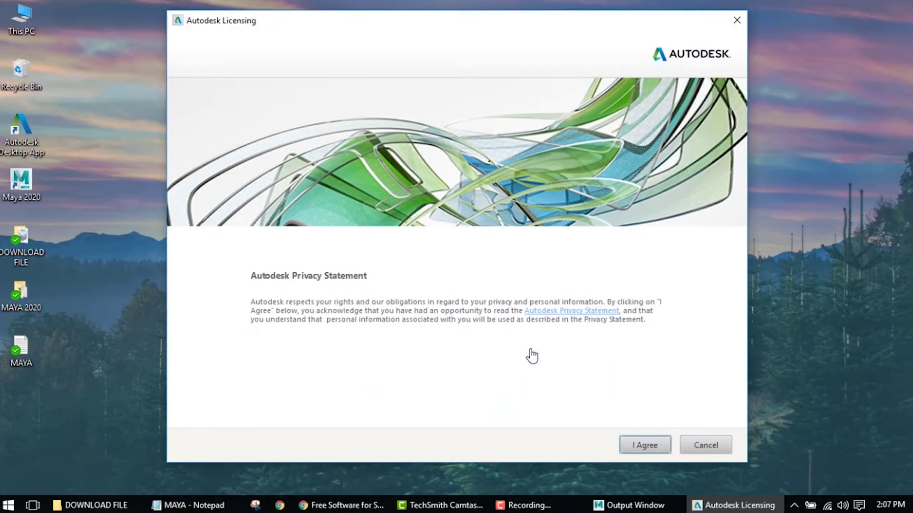
click(639, 445)
click(629, 421)
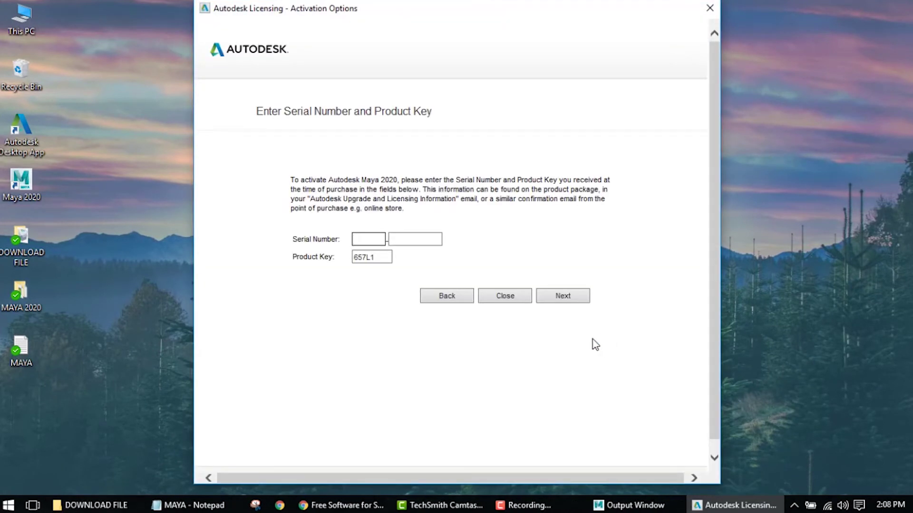
Copy the first part of the serial number from the Autodesk download page into the first Serial Number field of the activation form.
click(361, 506)
scroll(234, 305, up, 5)
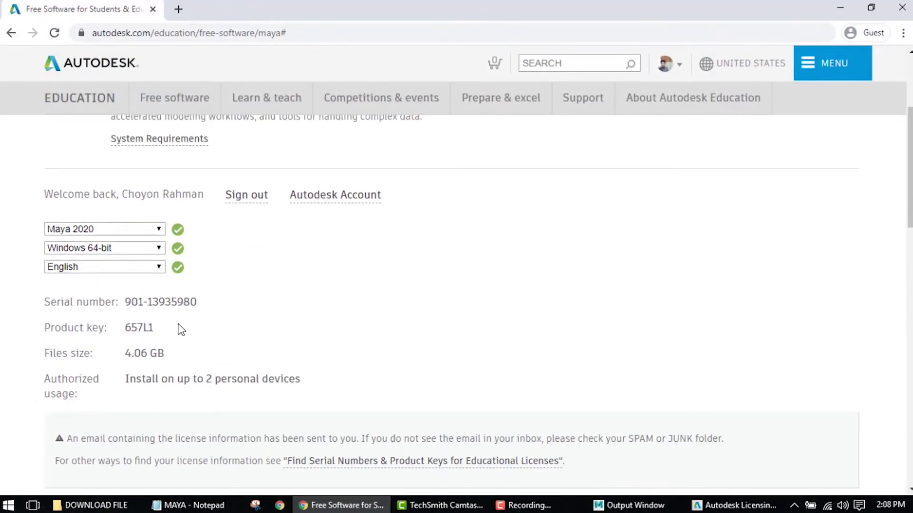
drag(147, 304, 206, 309)
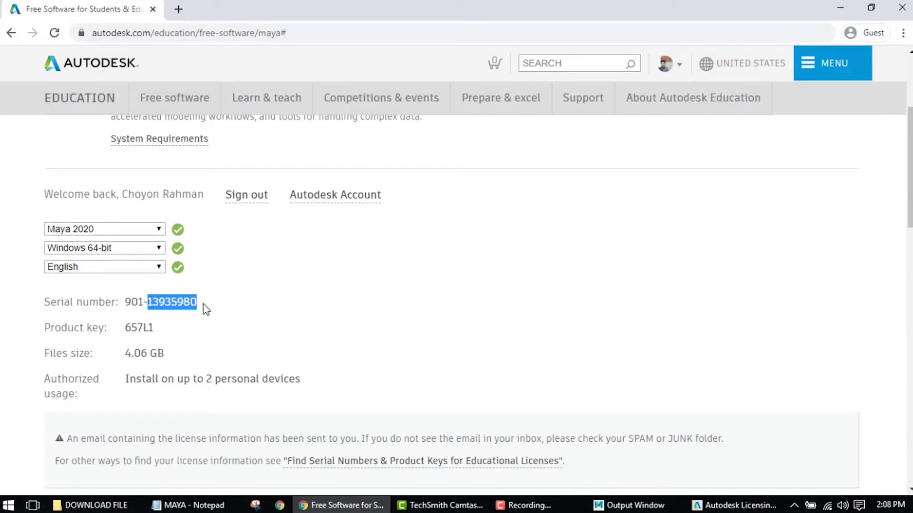
click(734, 505)
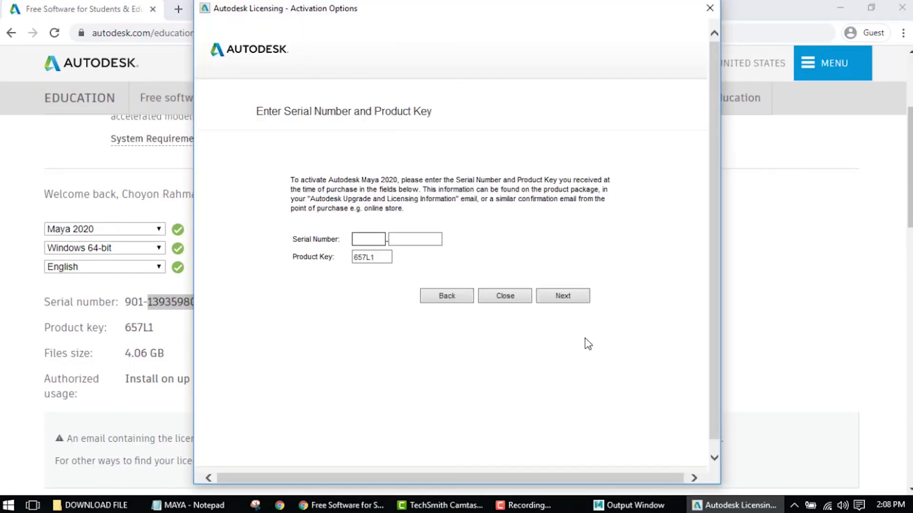
double_click(138, 305)
key(ctrl+c)
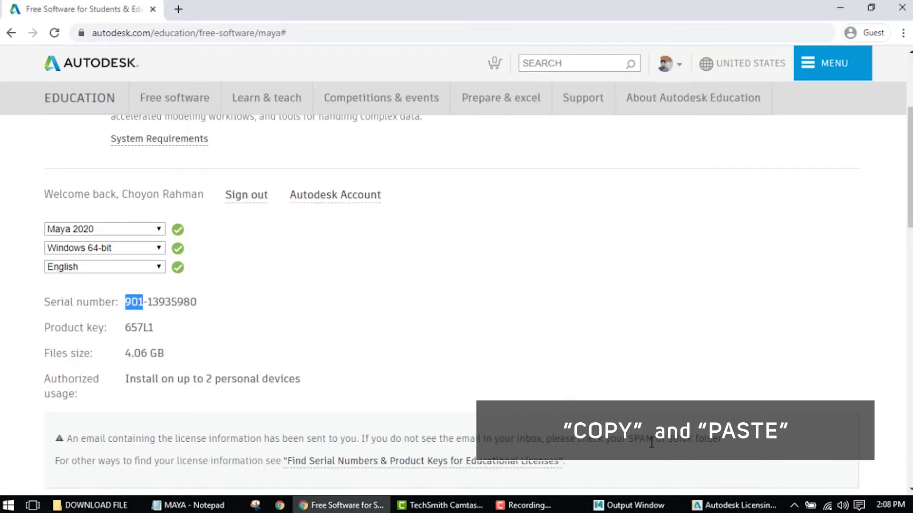
key(alt+Tab)
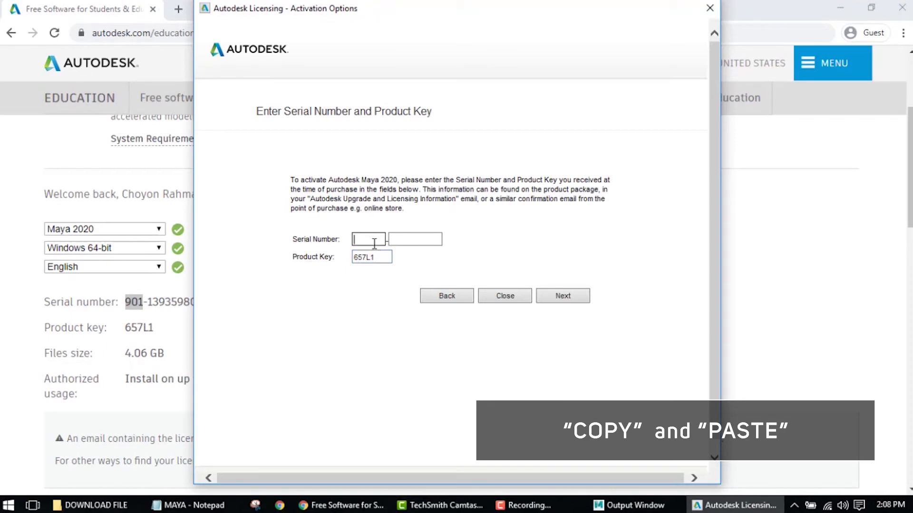
drag(390, 13, 438, 22)
click(415, 249)
key(ctrl+v)
Copy the second part of the serial number into the second Serial Number field and complete the Maya 2020 activation.
click(176, 298)
double_click(176, 298)
key(ctrl+c)
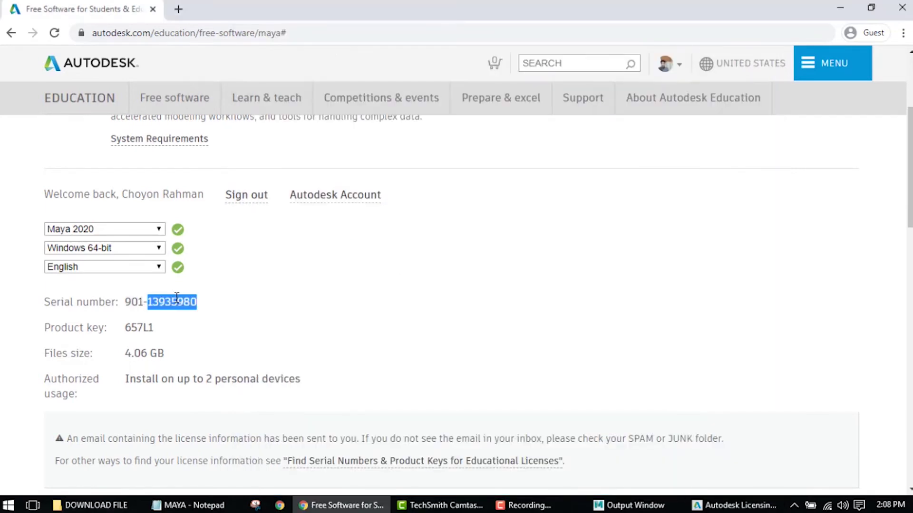
click(734, 504)
click(471, 251)
key(ctrl+v)
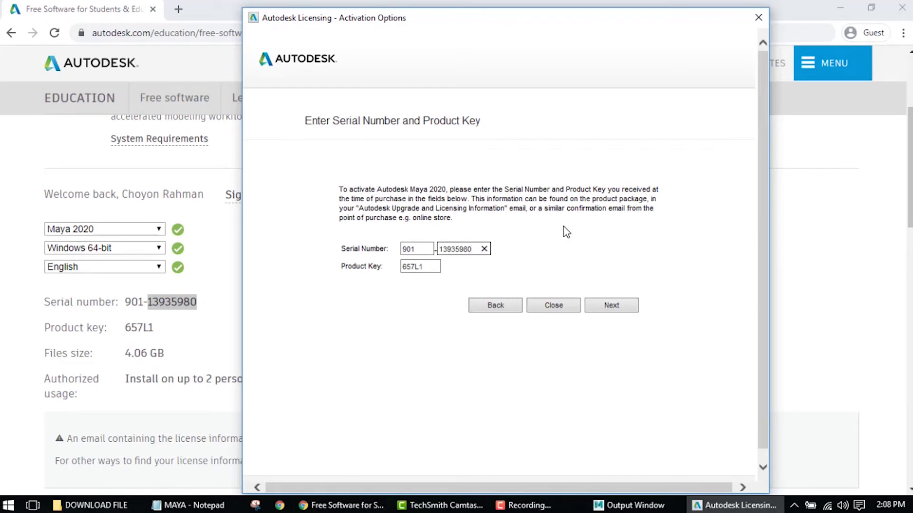
click(613, 307)
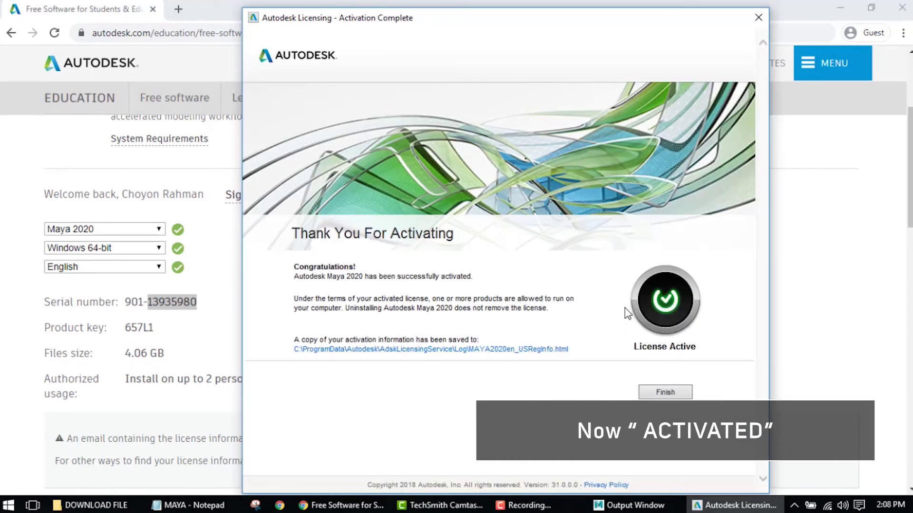
click(665, 393)
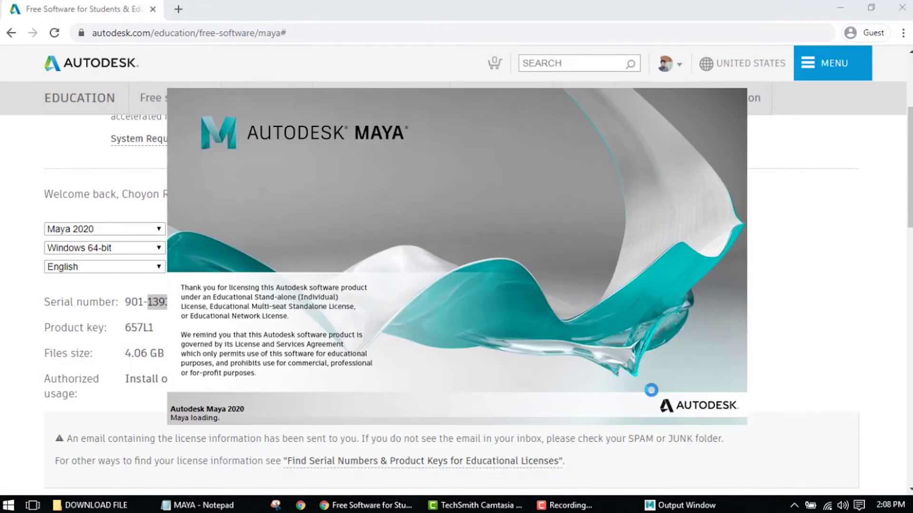
Close the browser, acknowledge Maya's data collection notice and maximize the Maya window.
click(907, 3)
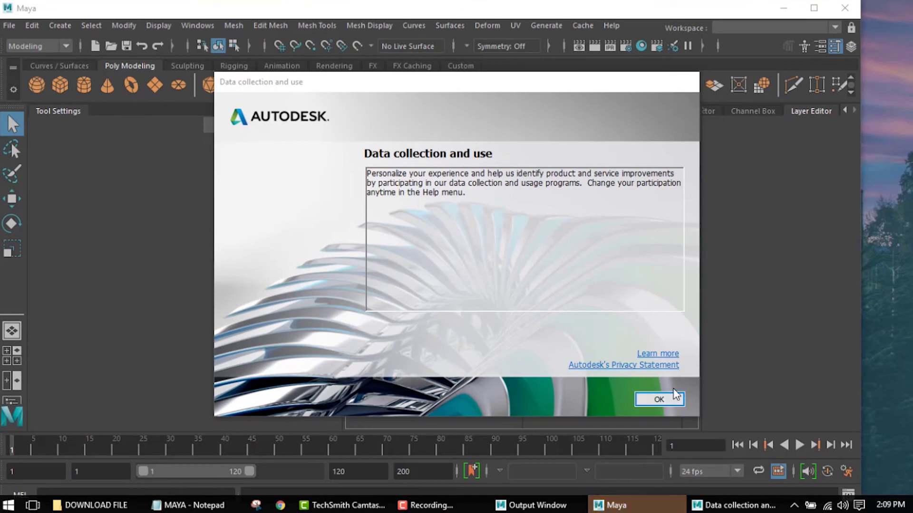
click(659, 399)
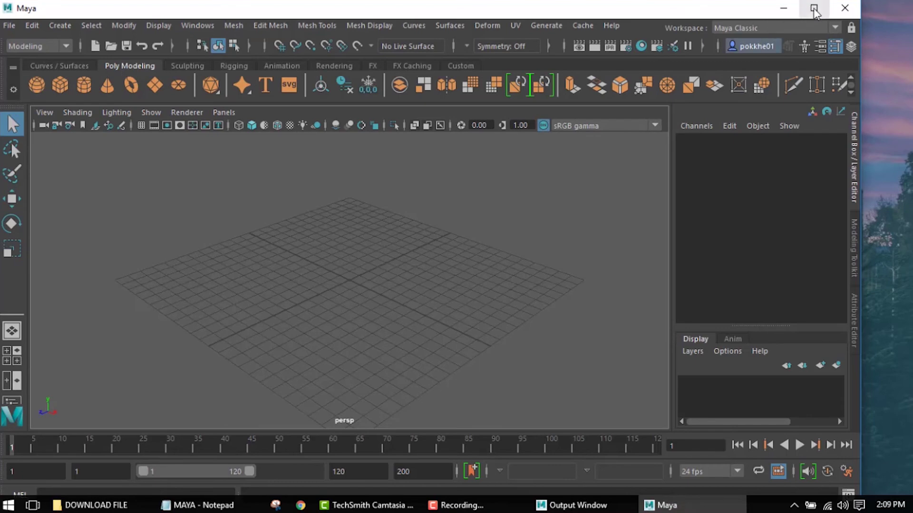
click(813, 11)
scroll(241, 259, up, 3)
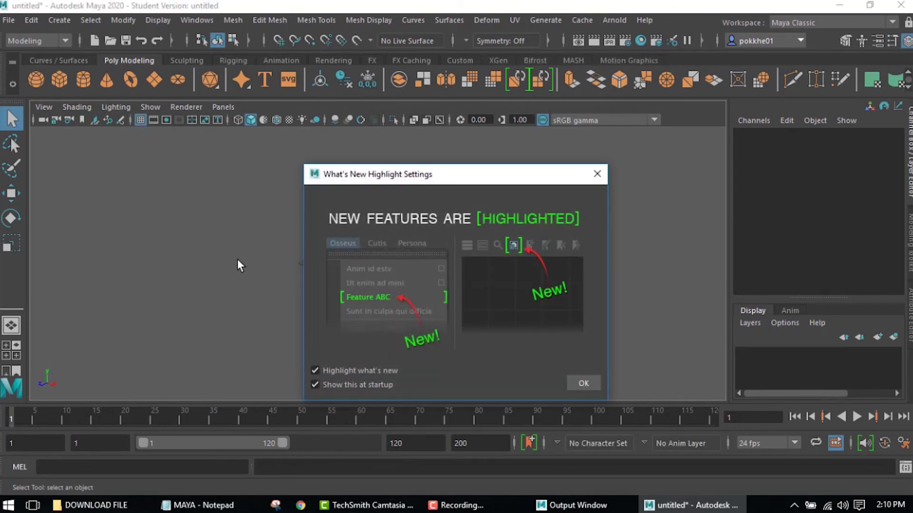
Try turning off the highlighting of new features, re-enable it and close the What's New Highlight Settings.
click(314, 370)
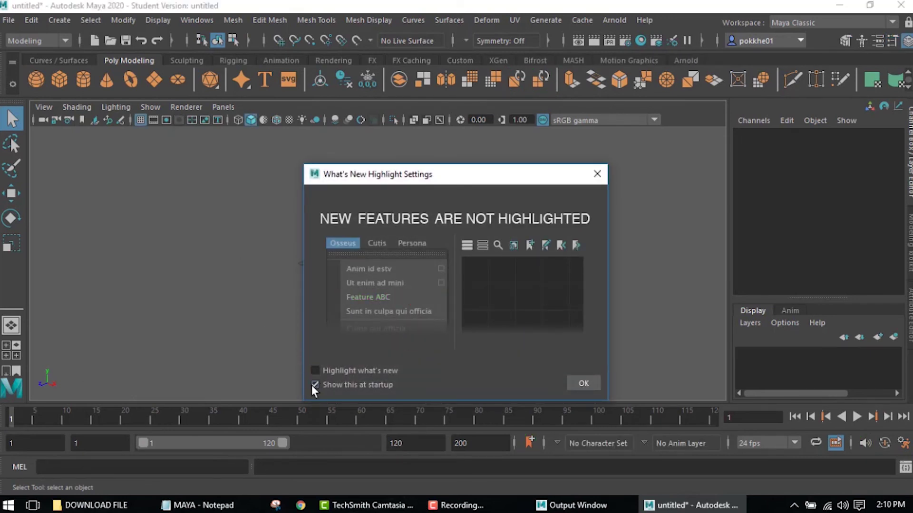
click(315, 372)
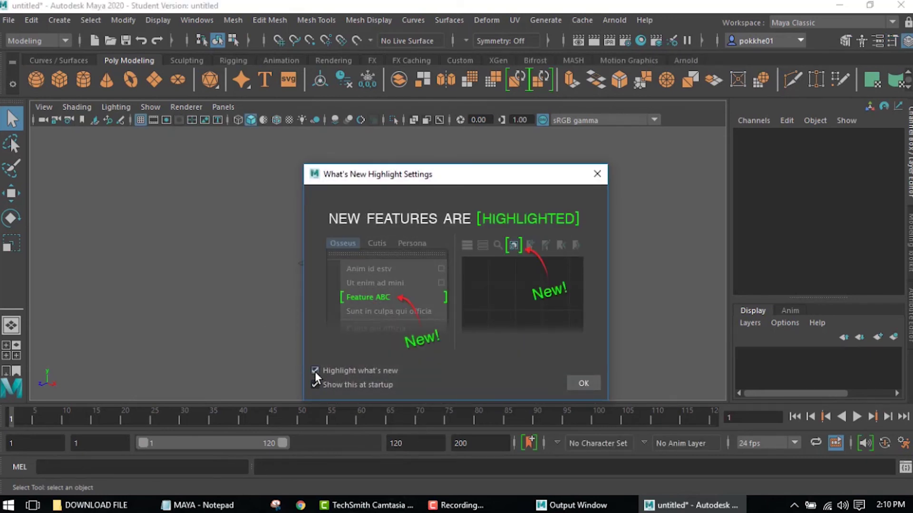
click(580, 384)
Create a polygon cube at the origin and scale it into a flat slab of about 2.0 in X, 0.19 in Y and 1.69 in Z.
scroll(380, 309, up, 10)
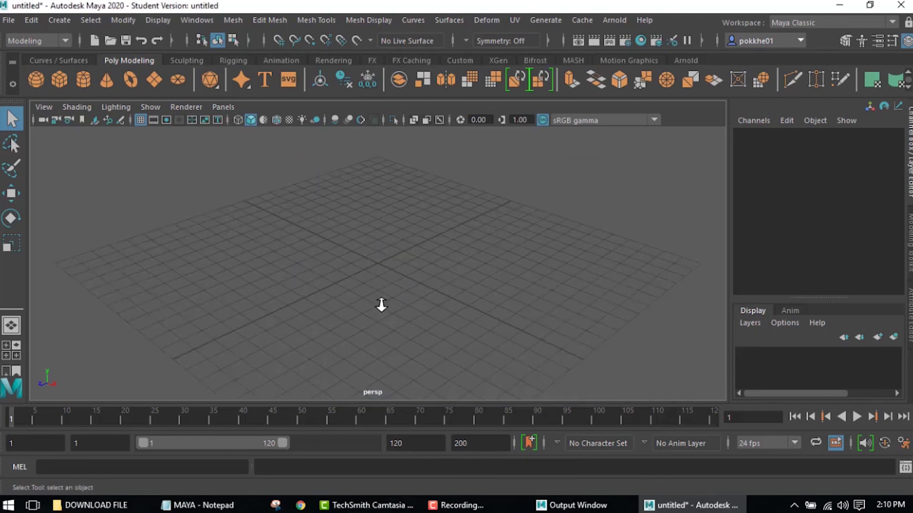
click(70, 84)
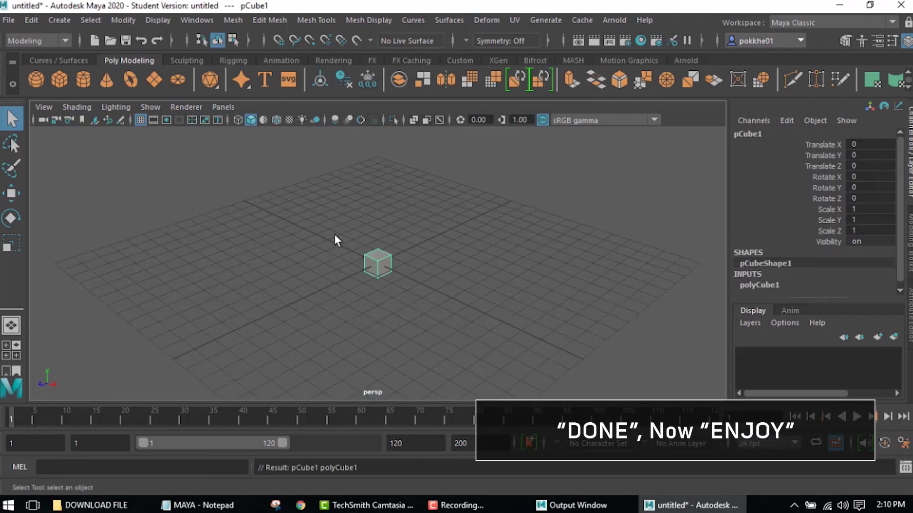
scroll(375, 276, up, 5)
key(w)
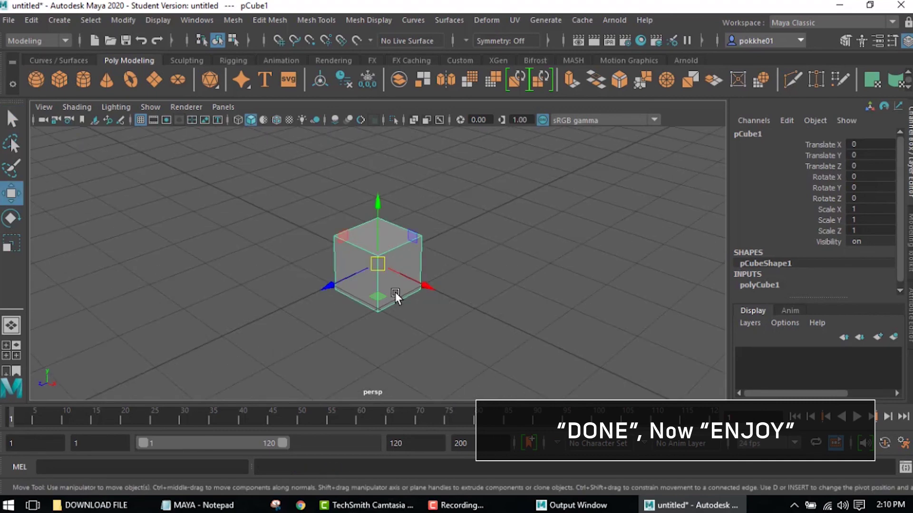
key(r)
drag(423, 286, 372, 336)
drag(322, 285, 454, 283)
drag(377, 206, 388, 250)
Raise the flattened cube above the grid to a Translate Y of about 0.25.
key(w)
drag(380, 204, 387, 190)
alt+drag(416, 322, 421, 331)
scroll(421, 331, up, 3)
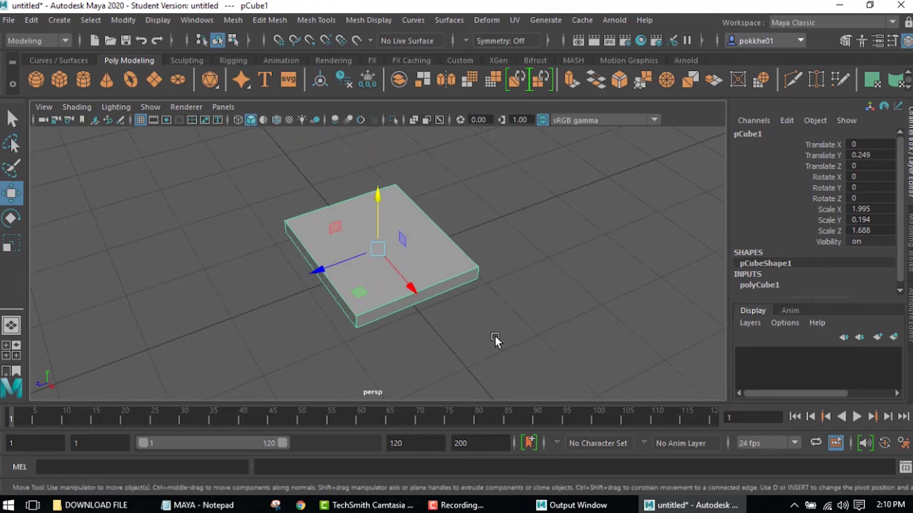